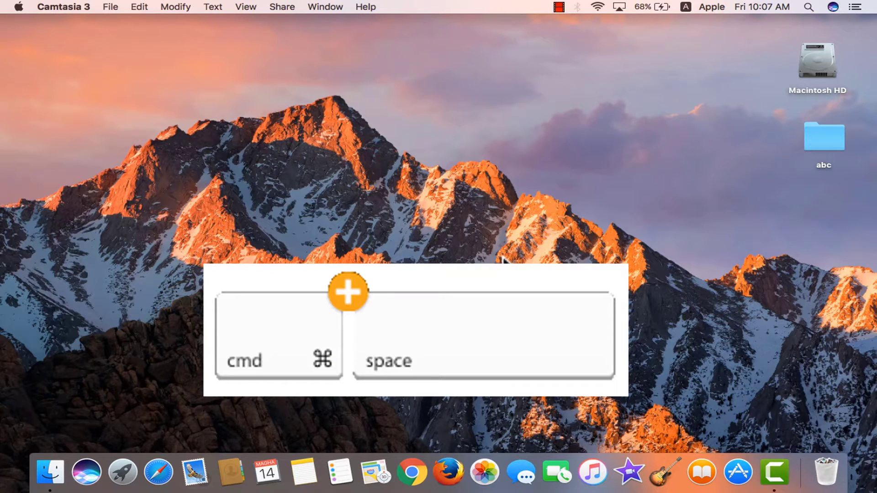
Try Siri, then replace its Hold Command Space shortcut with a custom ⌘0 shortcut
{"action": "key", "text": "super+space"}
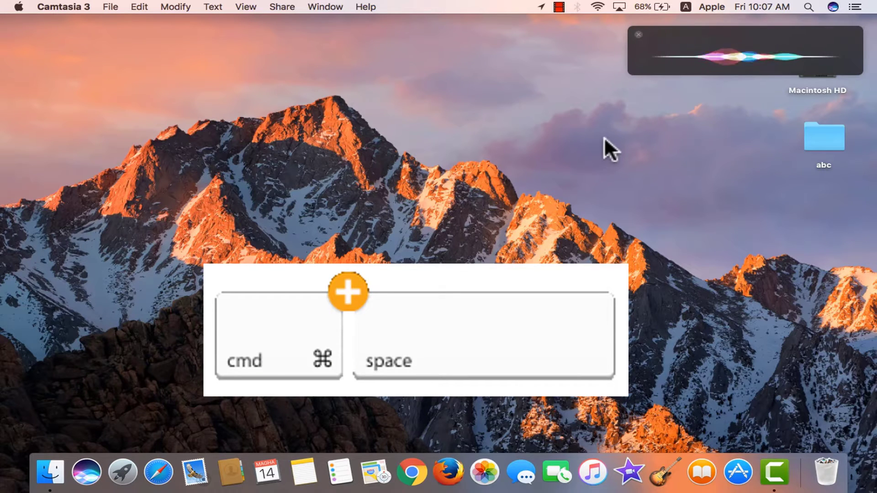
{"action": "left_click", "coordinate": [638, 34]}
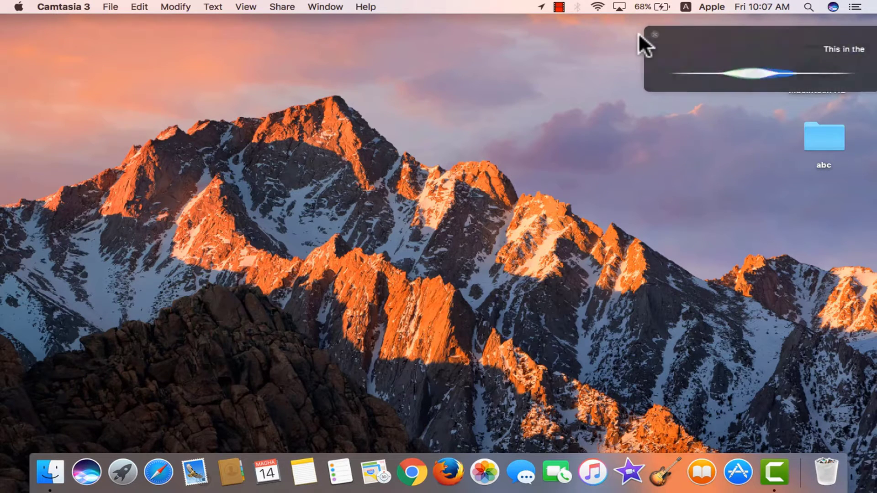
{"action": "left_click", "coordinate": [18, 6]}
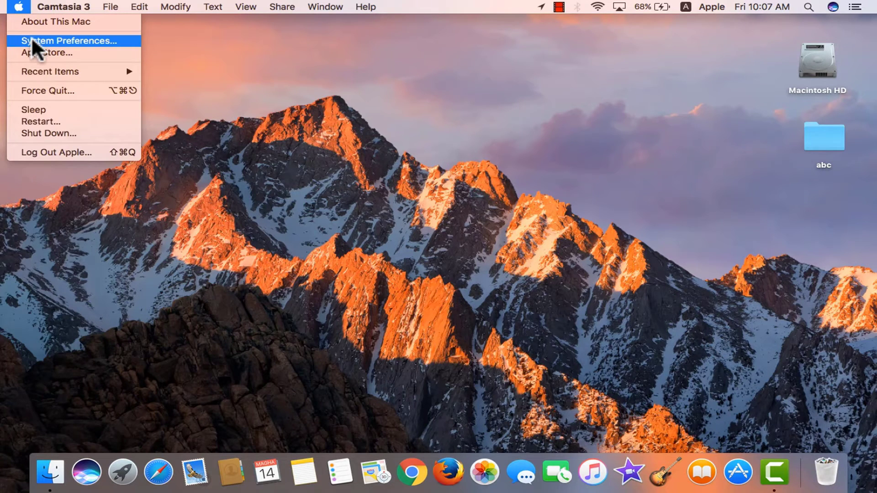
{"action": "left_click", "coordinate": [31, 40]}
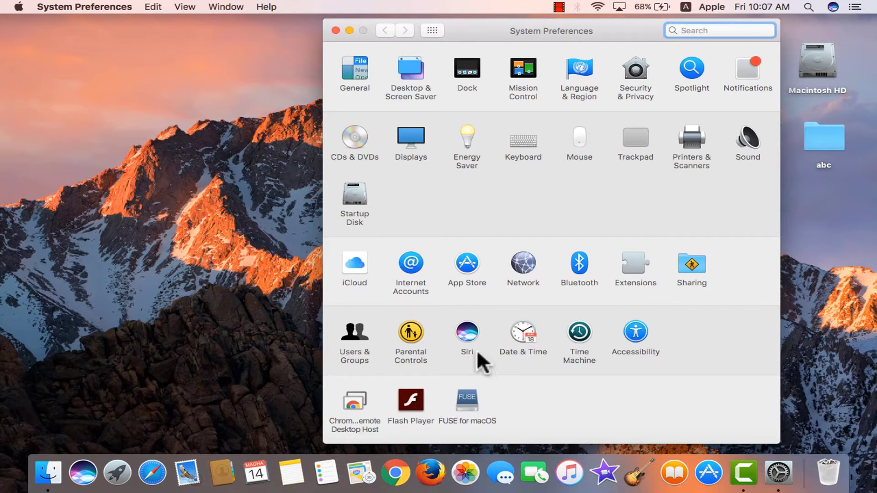
{"action": "left_click", "coordinate": [466, 332]}
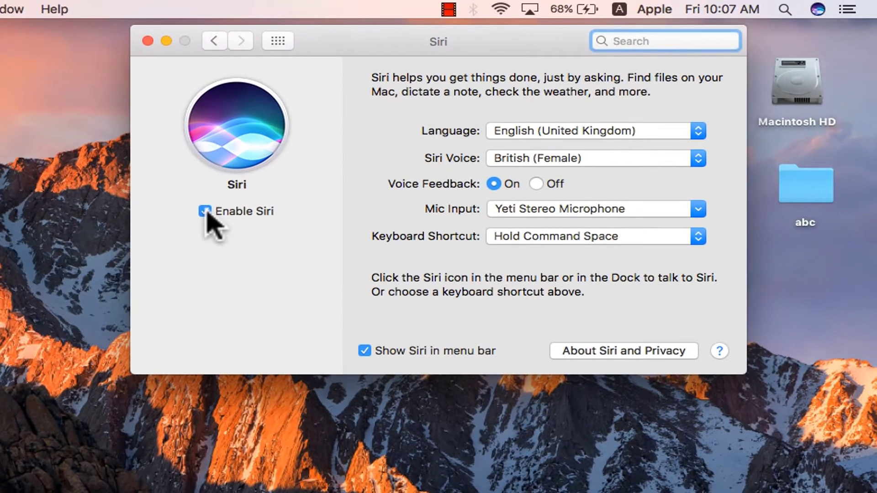
{"action": "left_click", "coordinate": [698, 238]}
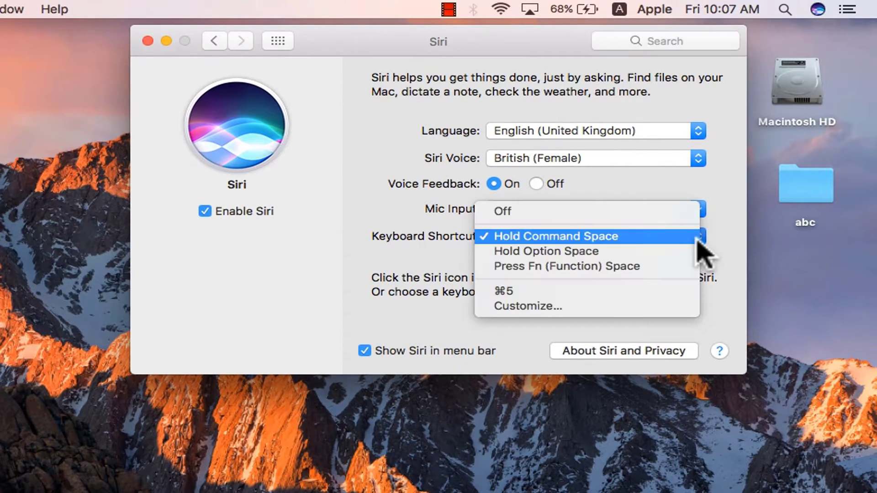
{"action": "left_click", "coordinate": [658, 307]}
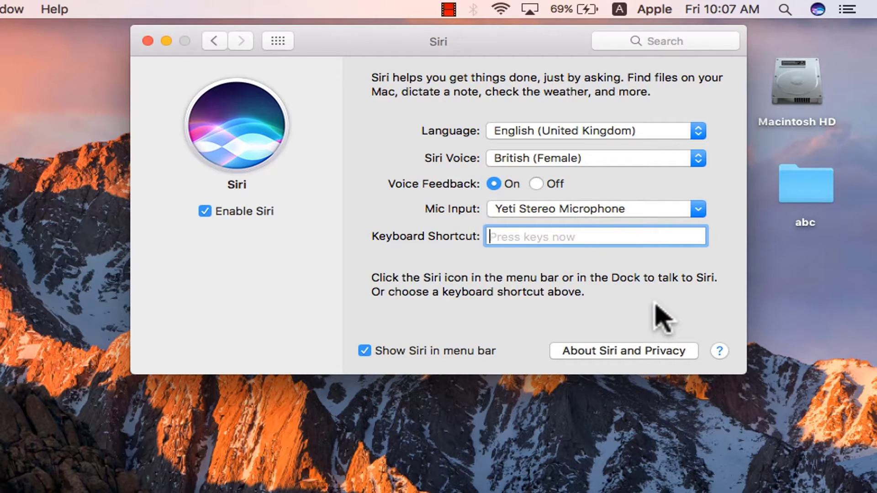
{"action": "key", "text": "super+0"}
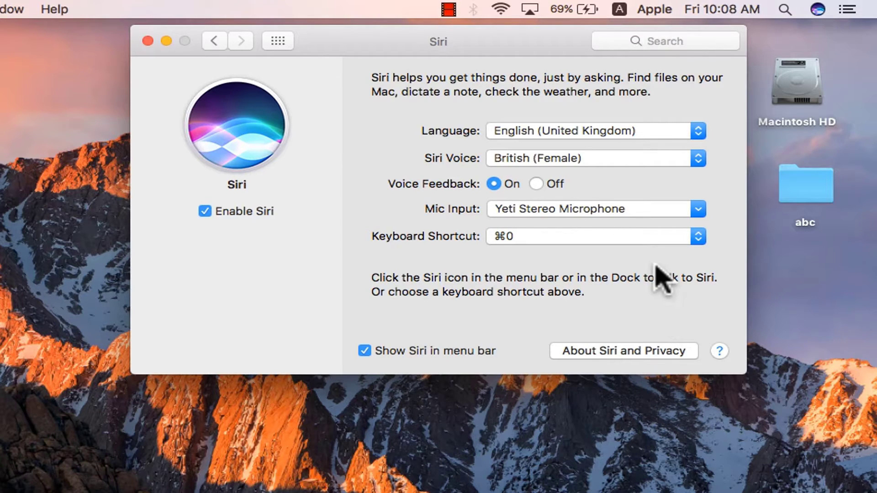
Check the Sound input microphone settings, then open Keyboard's Dictation settings
{"action": "left_click", "coordinate": [213, 41]}
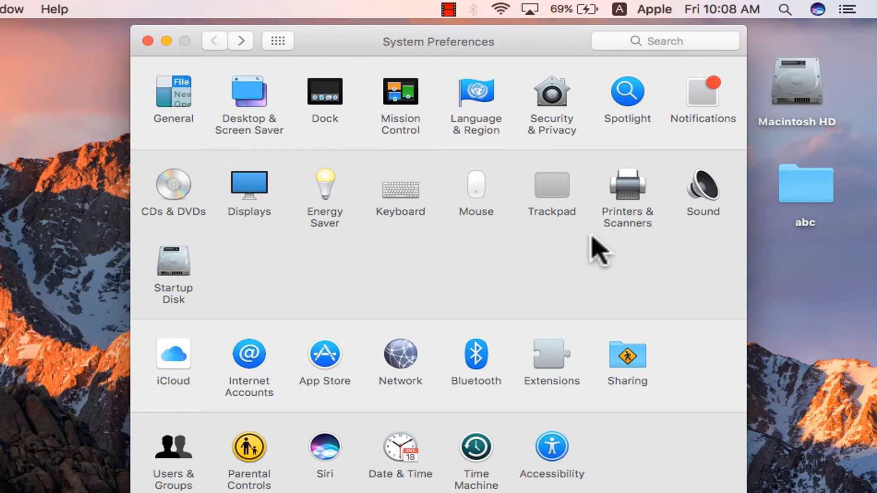
{"action": "left_click", "coordinate": [702, 195]}
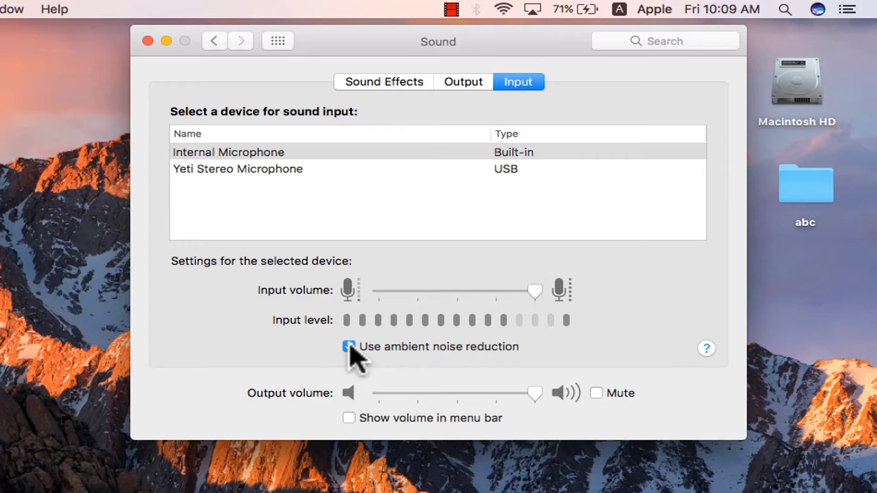
{"action": "left_click", "coordinate": [215, 40]}
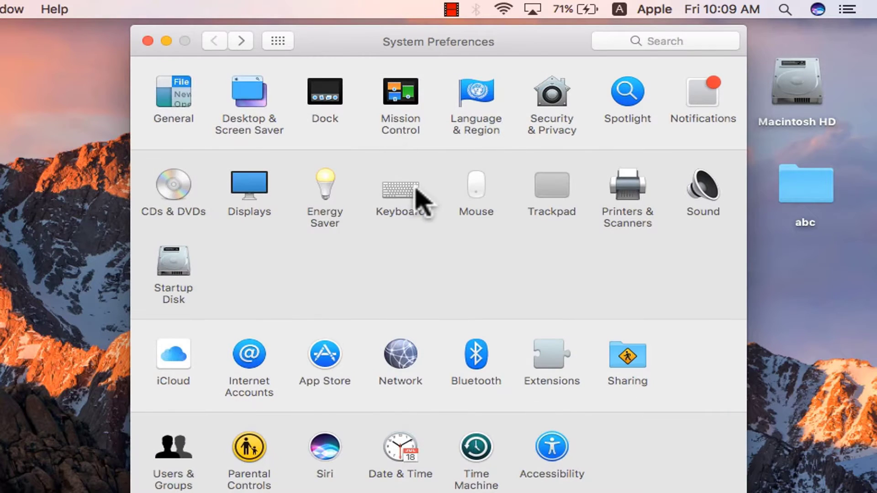
{"action": "left_click", "coordinate": [413, 191]}
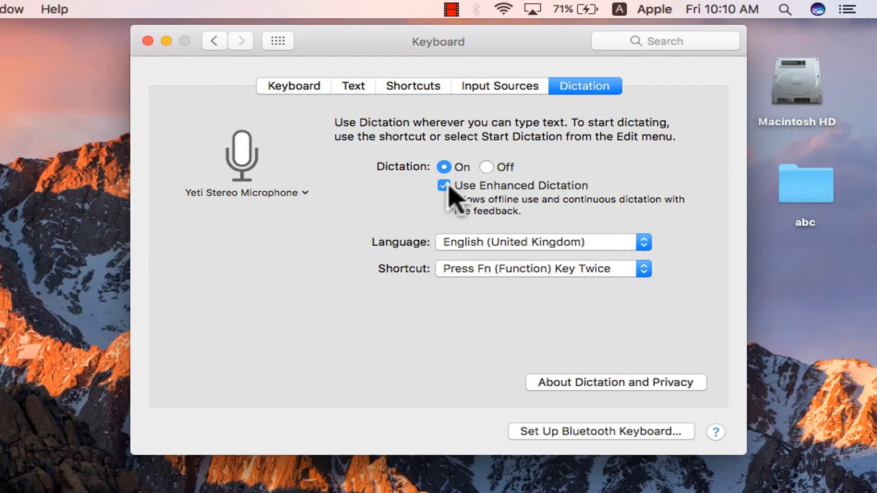
Enable the Accessibility dictation keyword phrase 'hey'
{"action": "left_click", "coordinate": [212, 42]}
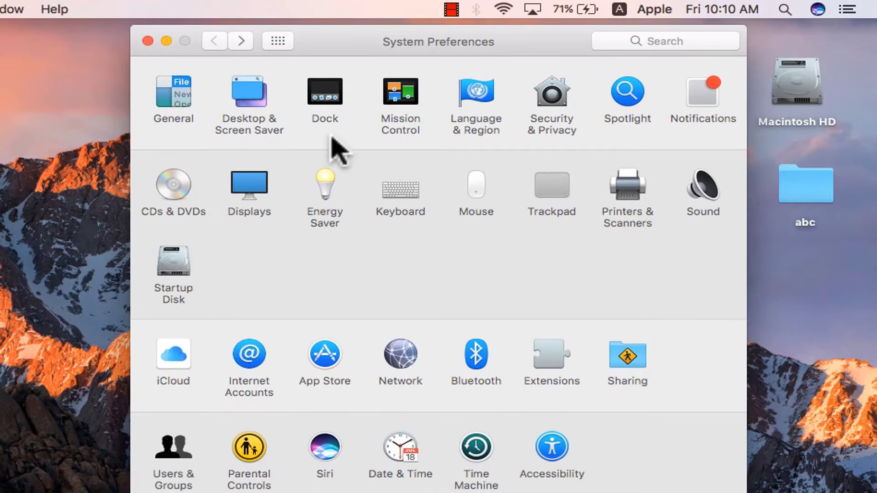
{"action": "left_click", "coordinate": [554, 450]}
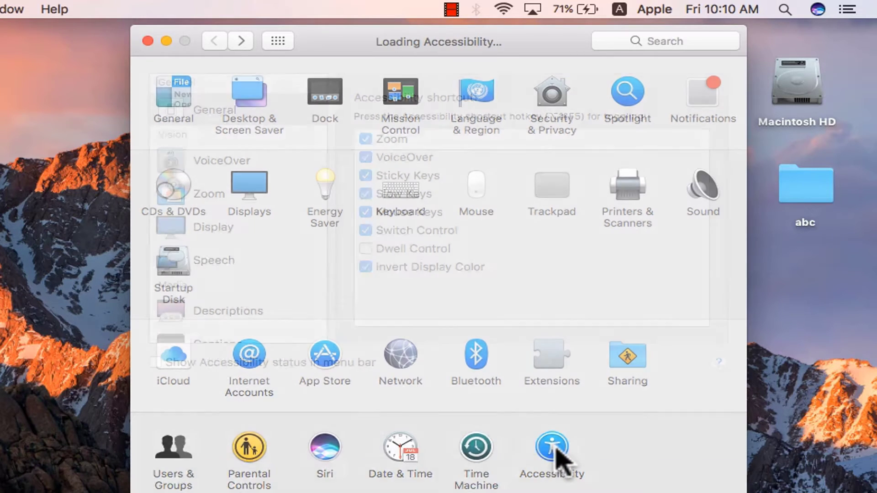
{"action": "scroll", "coordinate": [283, 319], "scroll_direction": "down", "scroll_amount": 5}
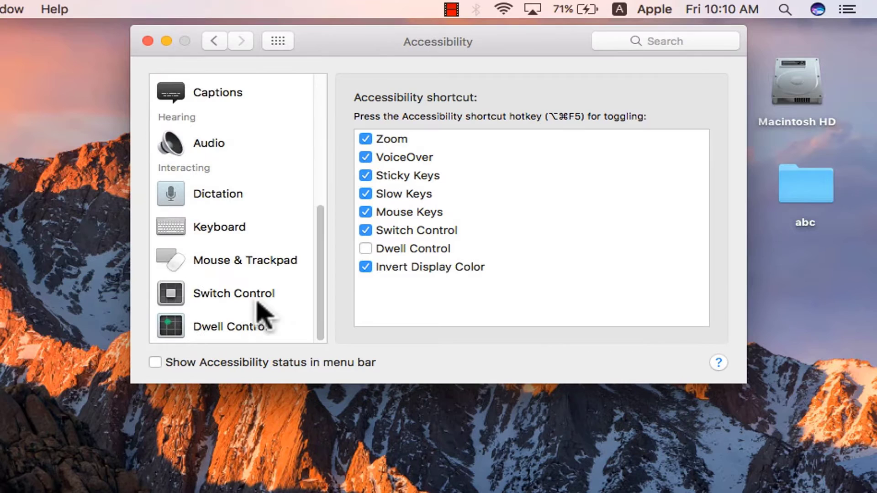
{"action": "left_click", "coordinate": [228, 195]}
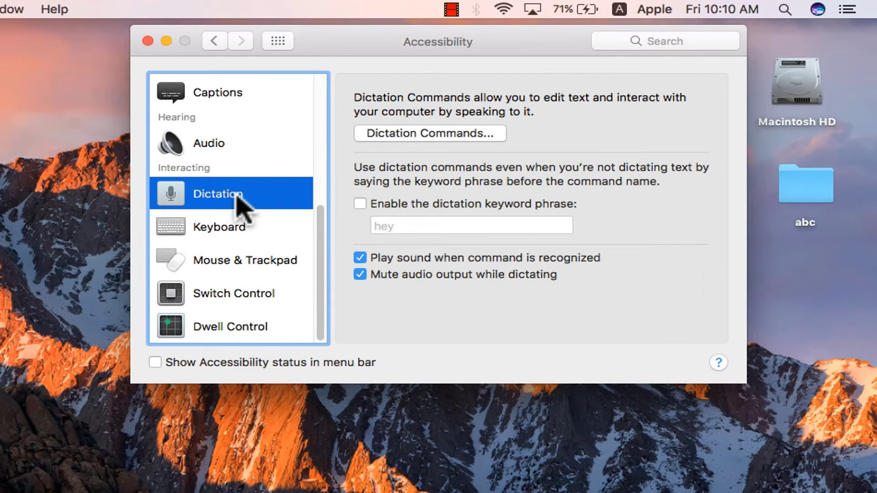
{"action": "left_click", "coordinate": [360, 204]}
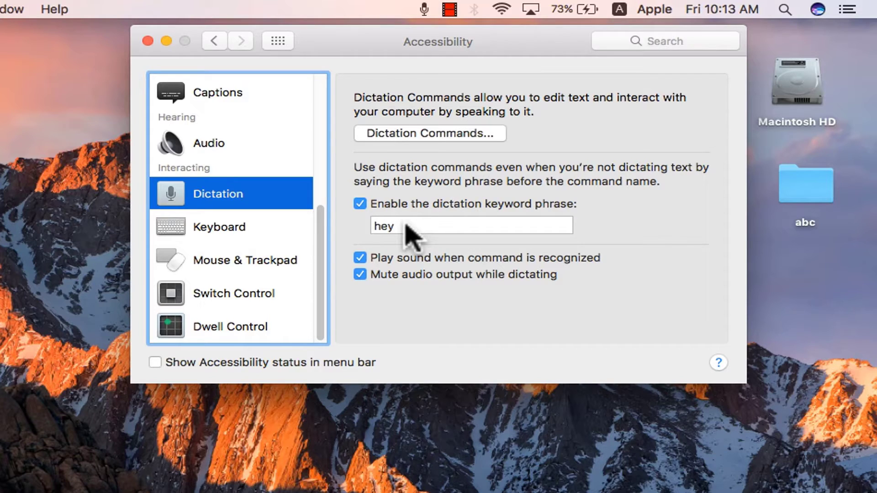
Enable advanced commands and add a 'champ' dictation command that opens Siri.app in any application
{"action": "left_click", "coordinate": [425, 134]}
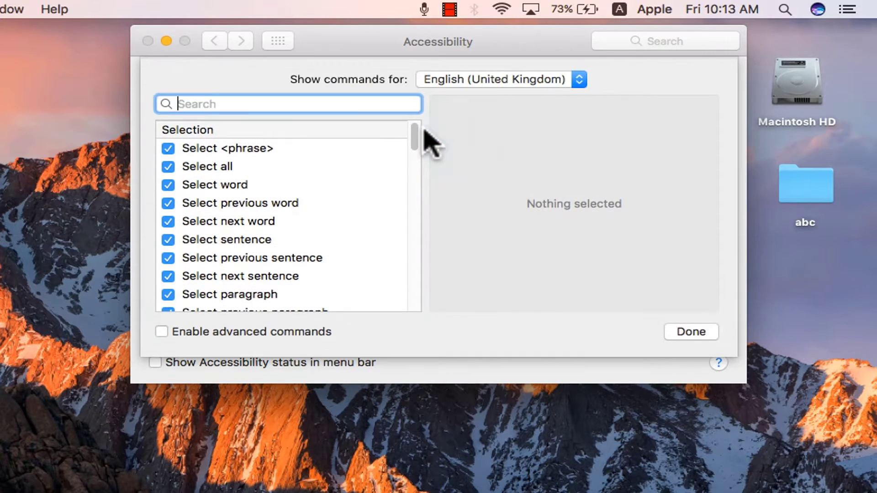
{"action": "left_click", "coordinate": [163, 331]}
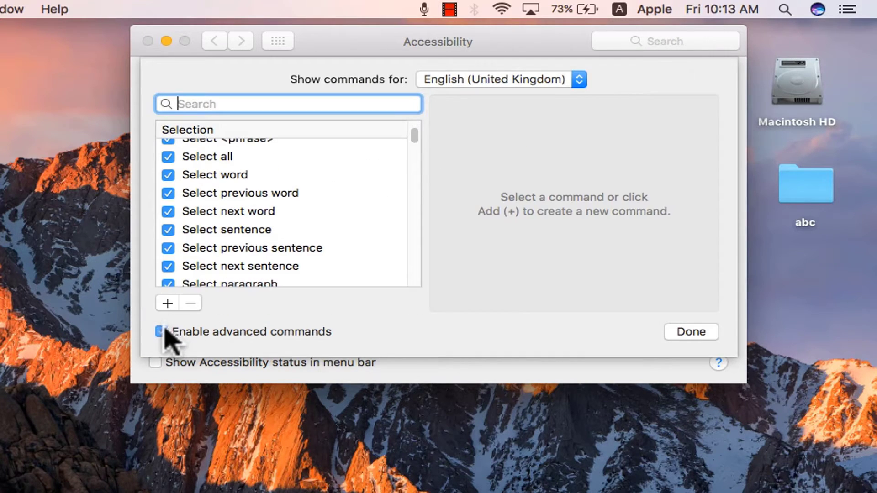
{"action": "left_click", "coordinate": [168, 303]}
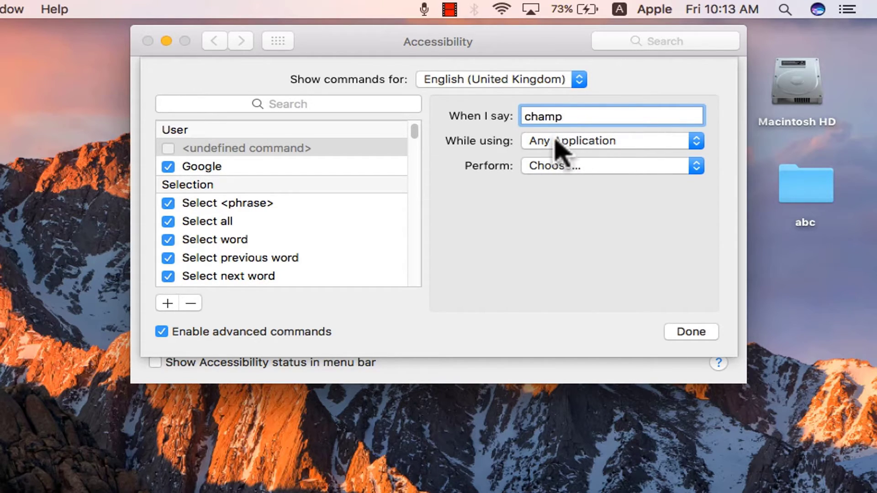
{"action": "left_click", "coordinate": [695, 168]}
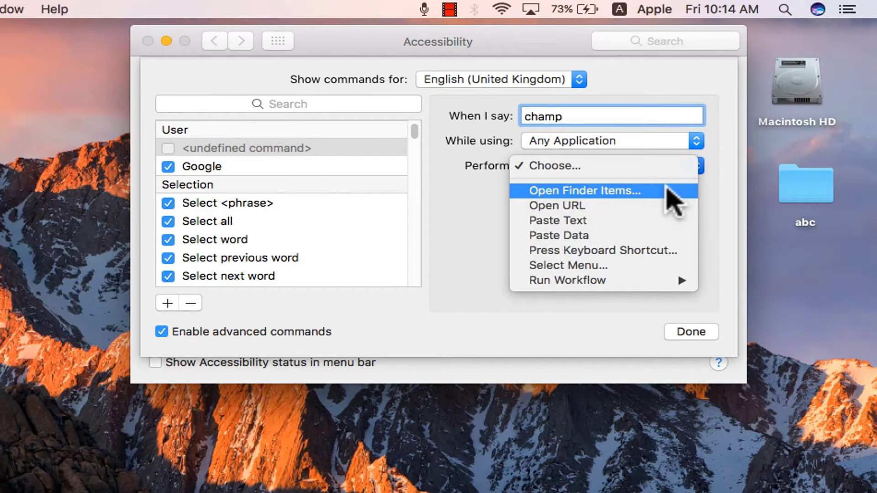
{"action": "left_click", "coordinate": [666, 188]}
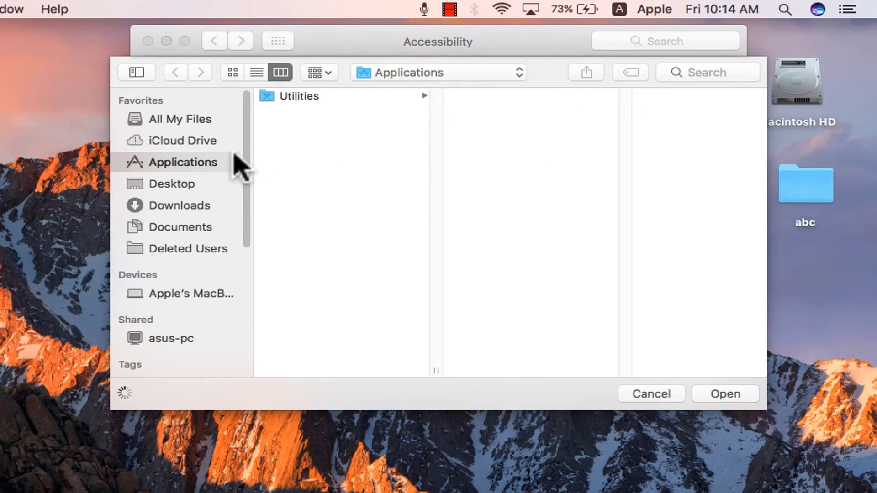
{"action": "scroll", "coordinate": [303, 235], "scroll_direction": "down", "scroll_amount": 10}
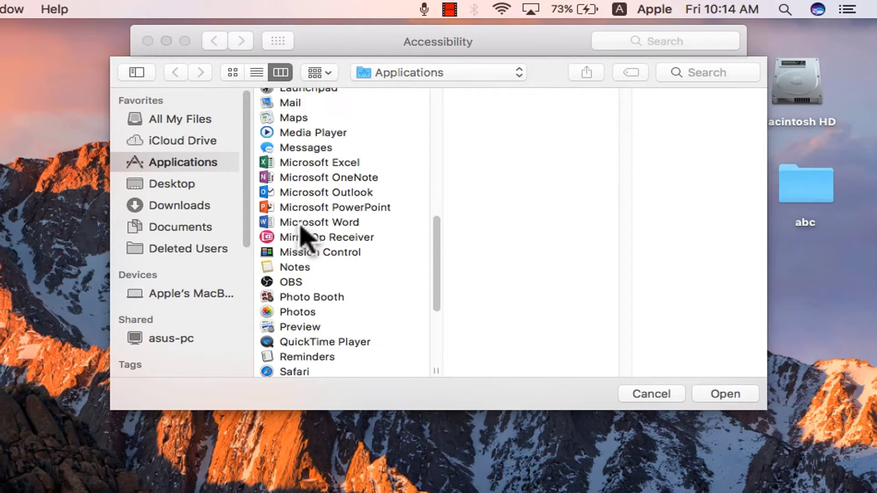
{"action": "left_click", "coordinate": [293, 235]}
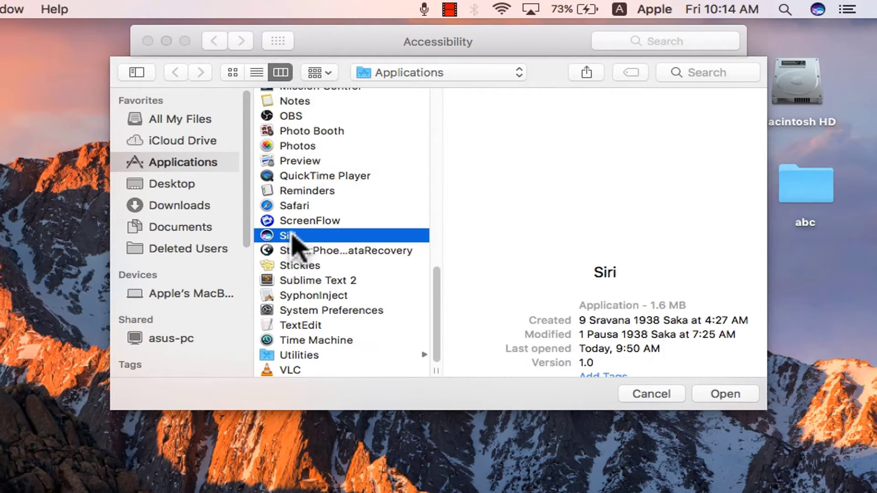
{"action": "left_click", "coordinate": [727, 393]}
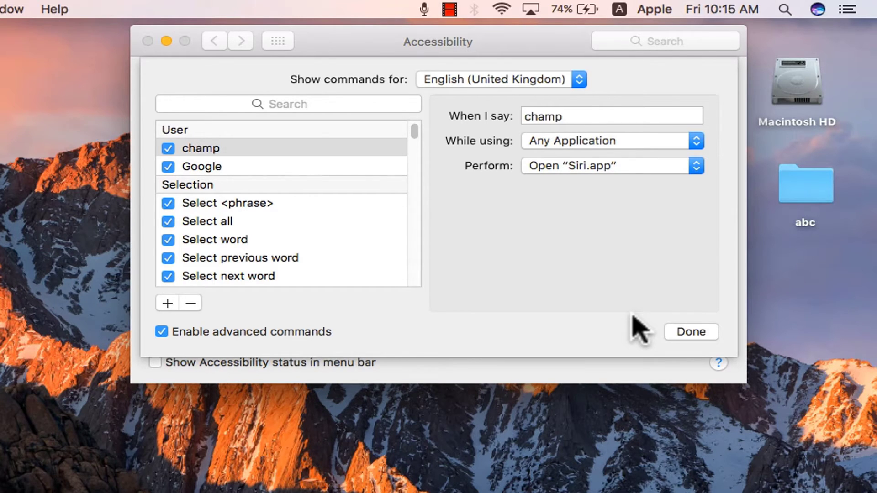
{"action": "left_click", "coordinate": [689, 332]}
{"action": "left_click", "coordinate": [278, 42]}
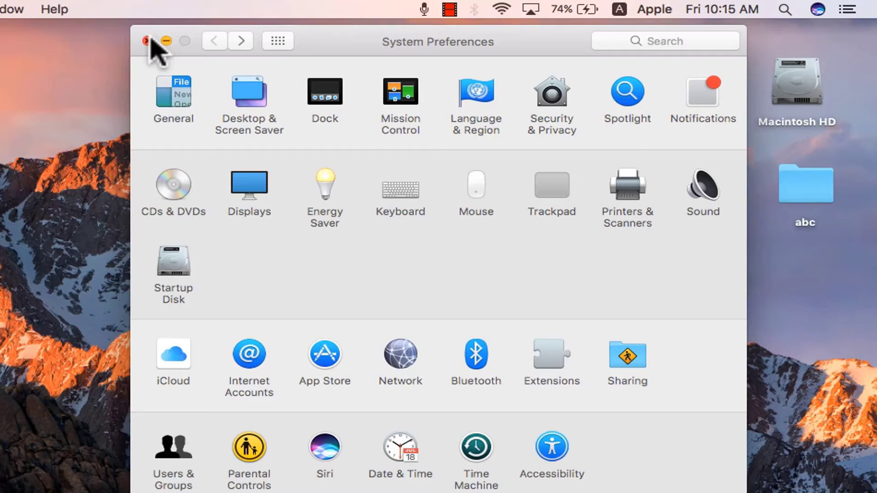
Close the System Preferences window
{"action": "left_click", "coordinate": [146, 41]}
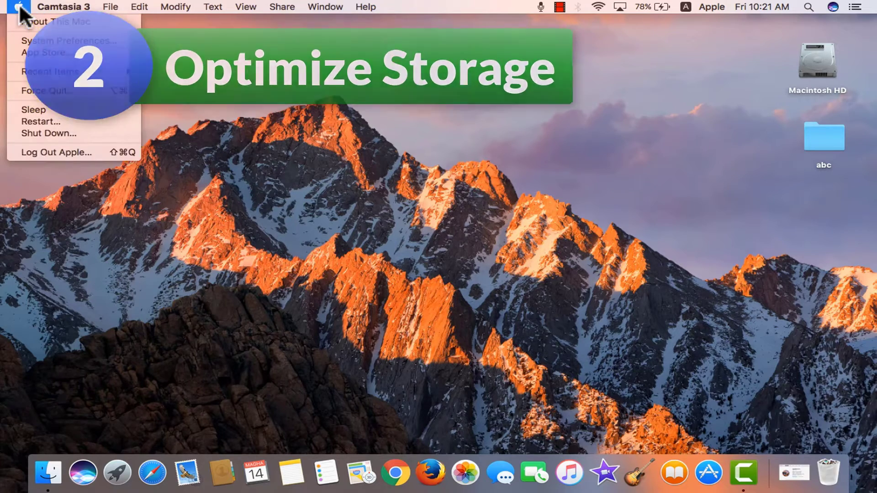
Open Storage Management from About This Mac's storage overview
{"action": "left_click", "coordinate": [23, 19]}
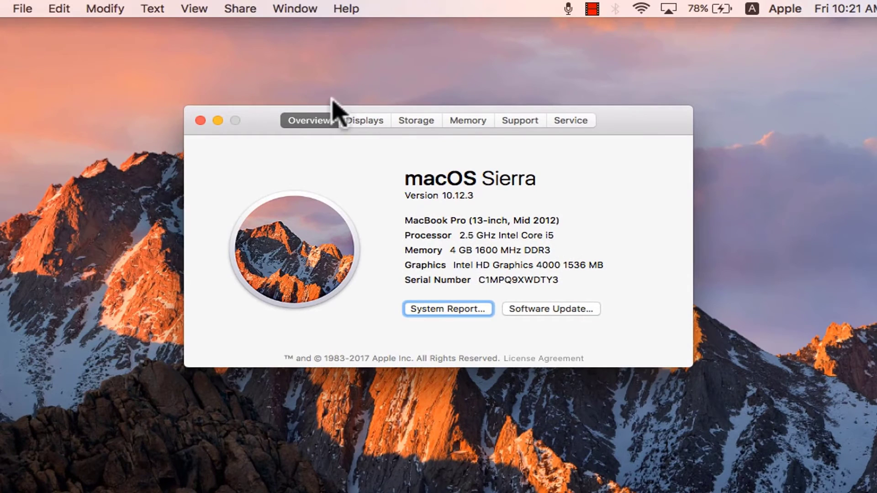
{"action": "left_click", "coordinate": [426, 121]}
{"action": "left_click", "coordinate": [637, 164]}
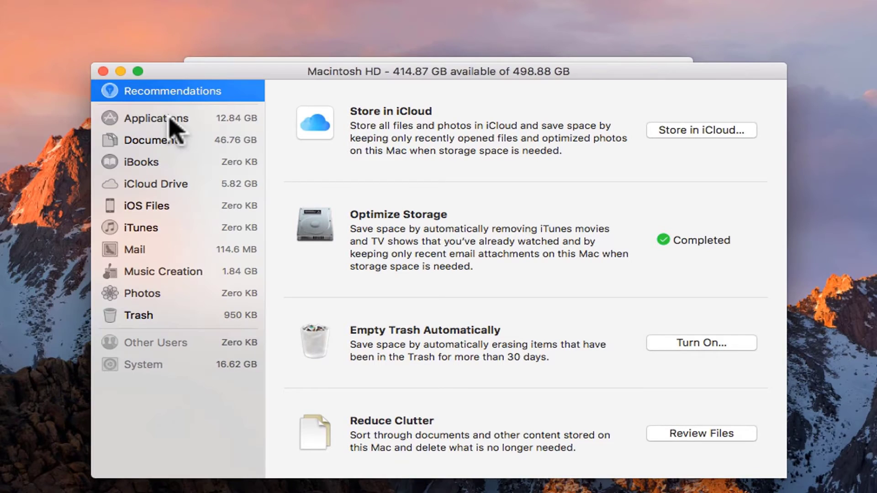
Delete the MirrorOp Receiver app, list large Documents files, then play the YouTube video
{"action": "left_click", "coordinate": [170, 121]}
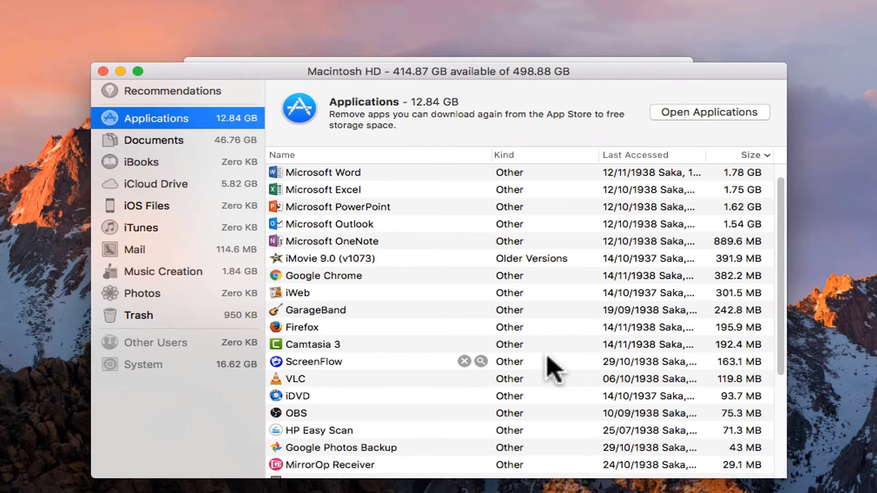
{"action": "left_click", "coordinate": [351, 466]}
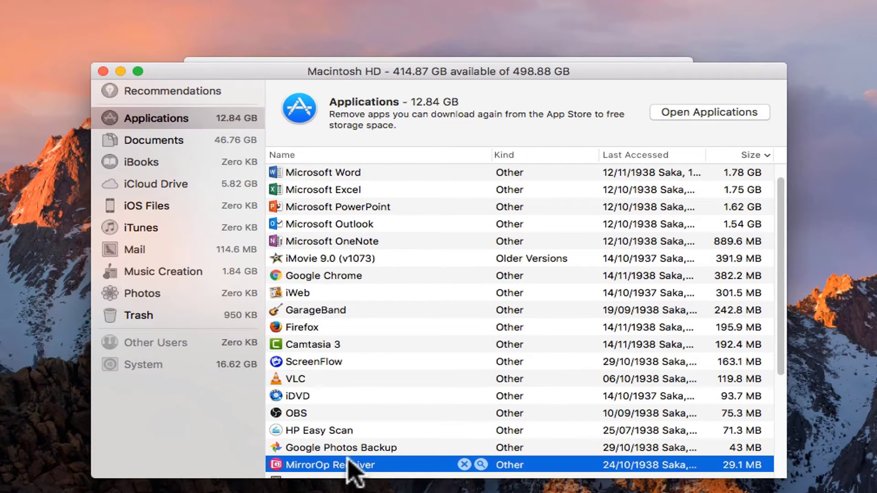
{"action": "right_click", "coordinate": [352, 462]}
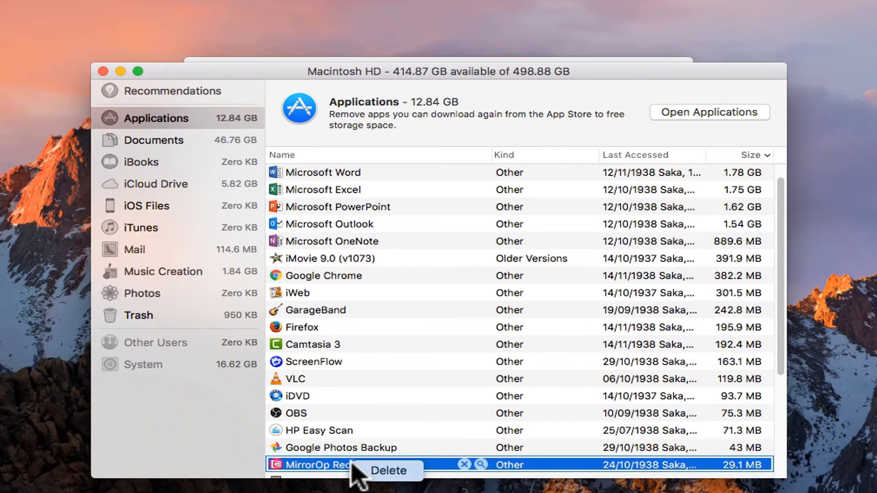
{"action": "left_click", "coordinate": [387, 470]}
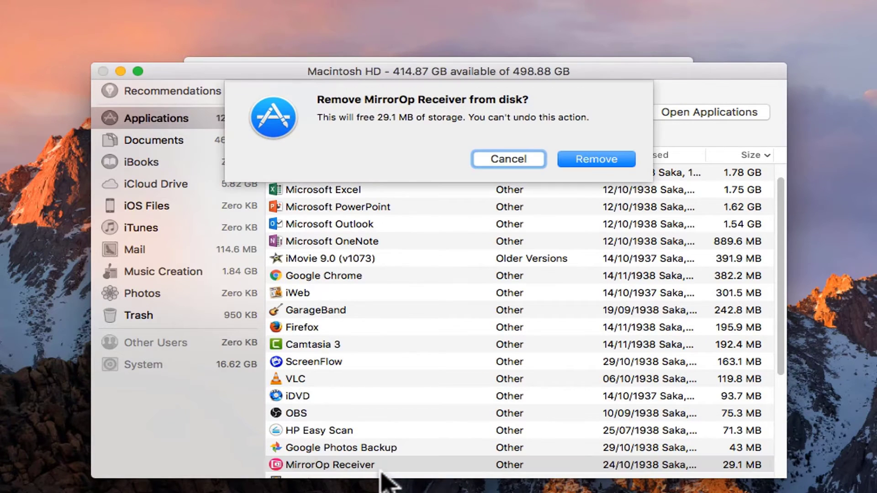
{"action": "left_click", "coordinate": [578, 160]}
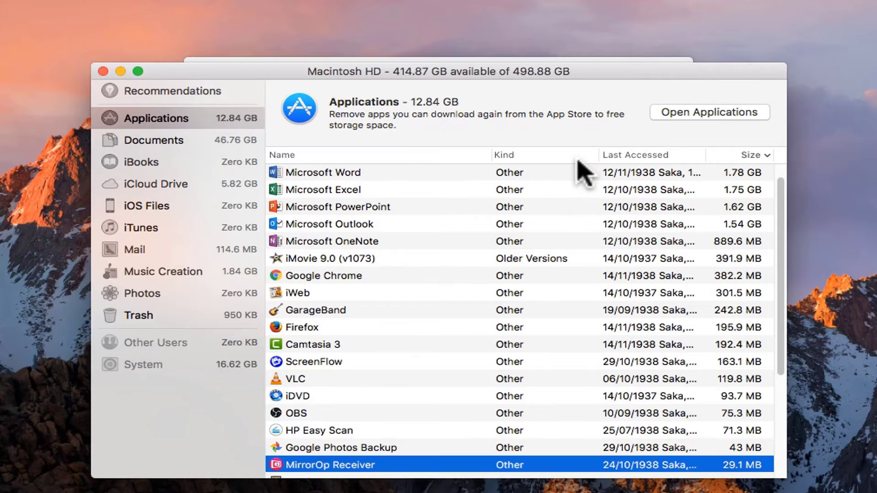
{"action": "left_click", "coordinate": [182, 146]}
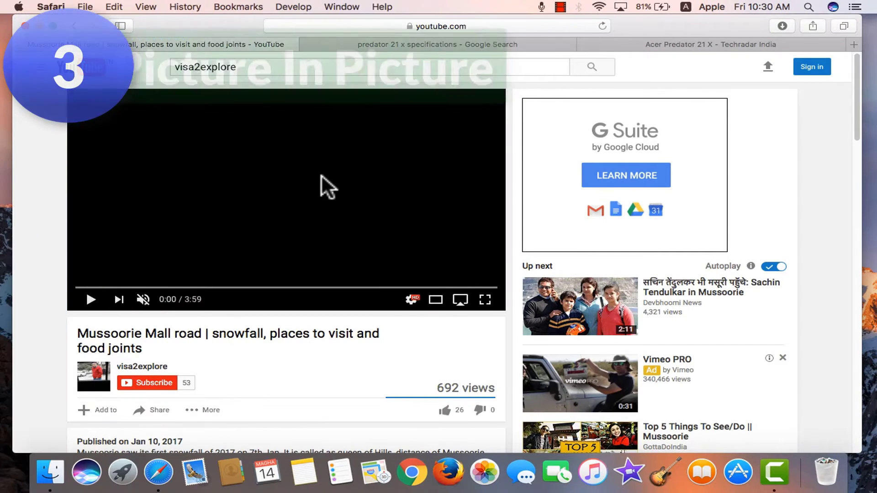
{"action": "left_click", "coordinate": [322, 174]}
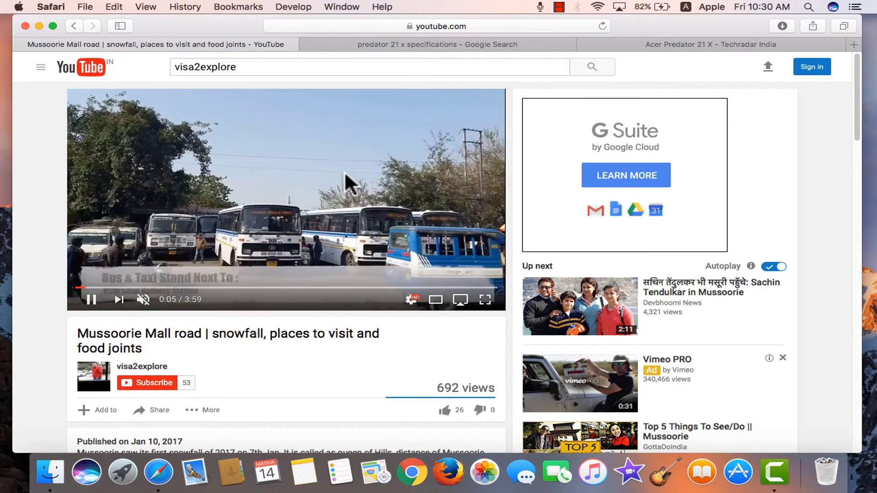
Pop the Mussoorie Mall road video into picture-in-picture and park it top-left
{"action": "right_click", "coordinate": [344, 171]}
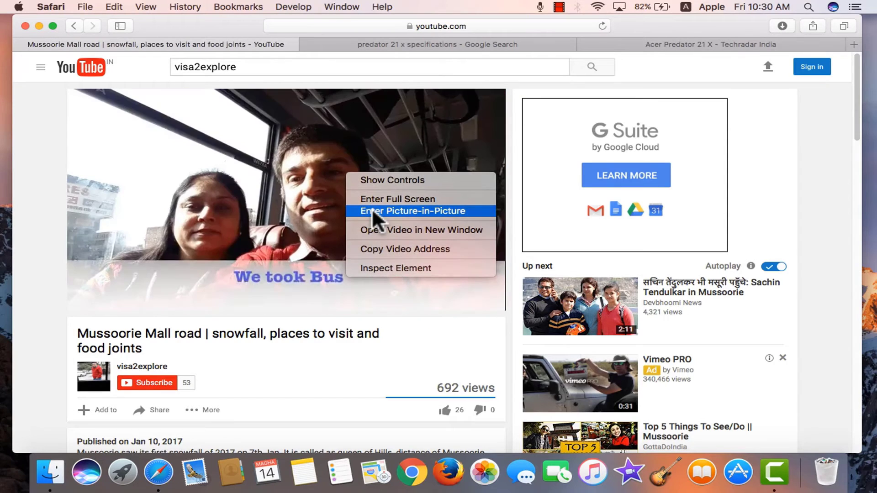
{"action": "left_click", "coordinate": [372, 209]}
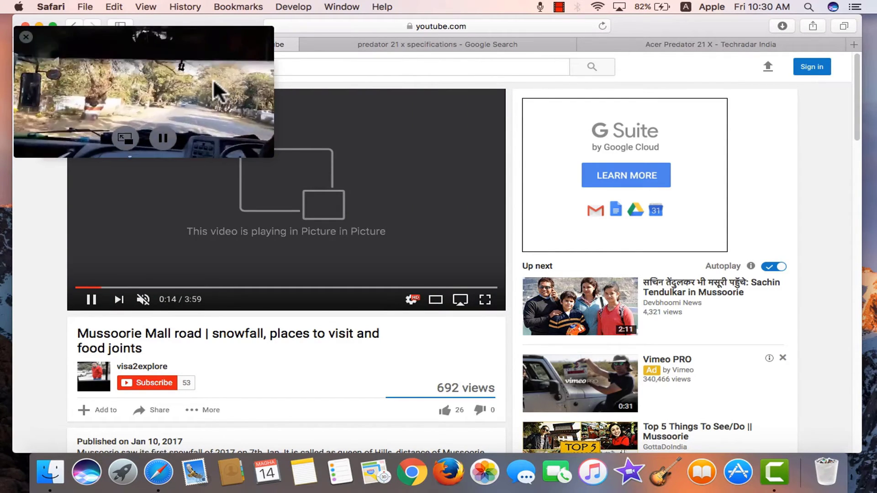
{"action": "left_click_drag", "start_coordinate": [214, 86], "coordinate": [526, 320]}
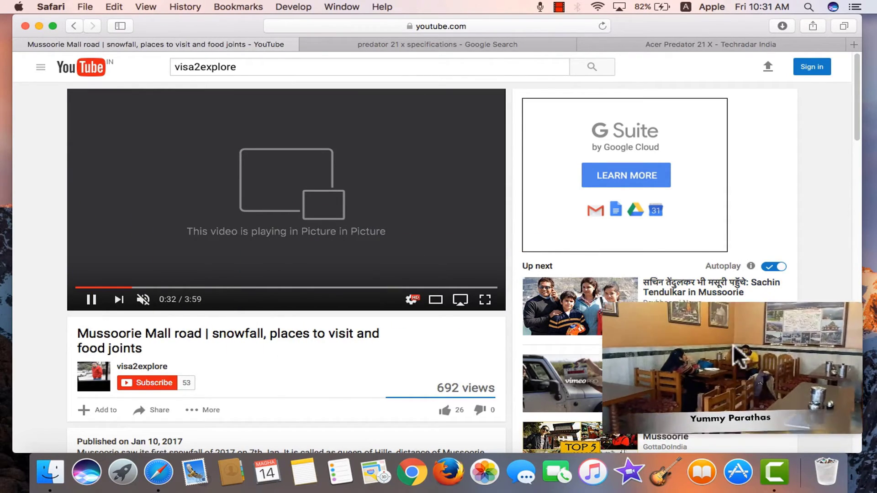
{"action": "left_click_drag", "start_coordinate": [735, 376], "coordinate": [743, 252]}
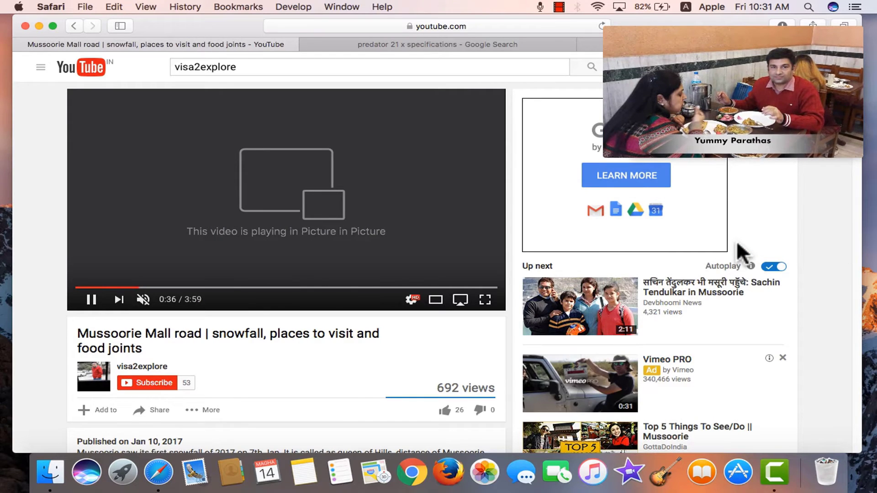
{"action": "left_click_drag", "start_coordinate": [745, 139], "coordinate": [139, 70]}
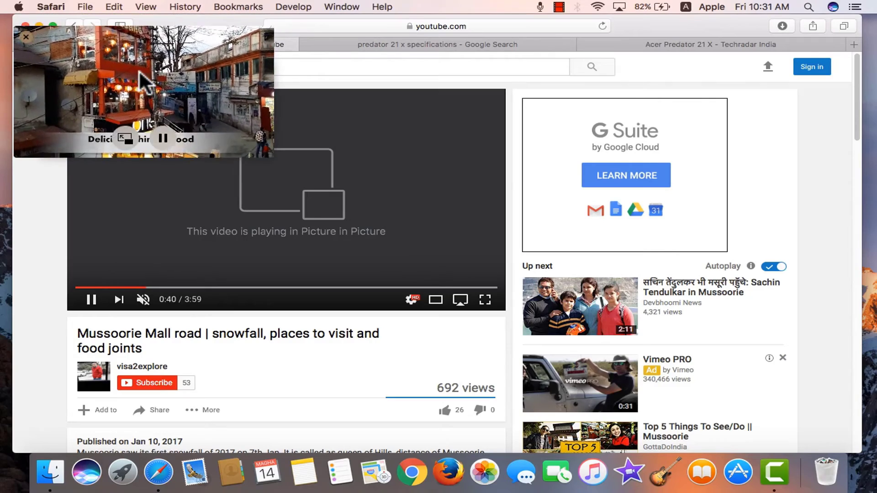
Over the Techradar Acer Predator 21 X article, move the PiP video right and shrink it
{"action": "left_click", "coordinate": [654, 43]}
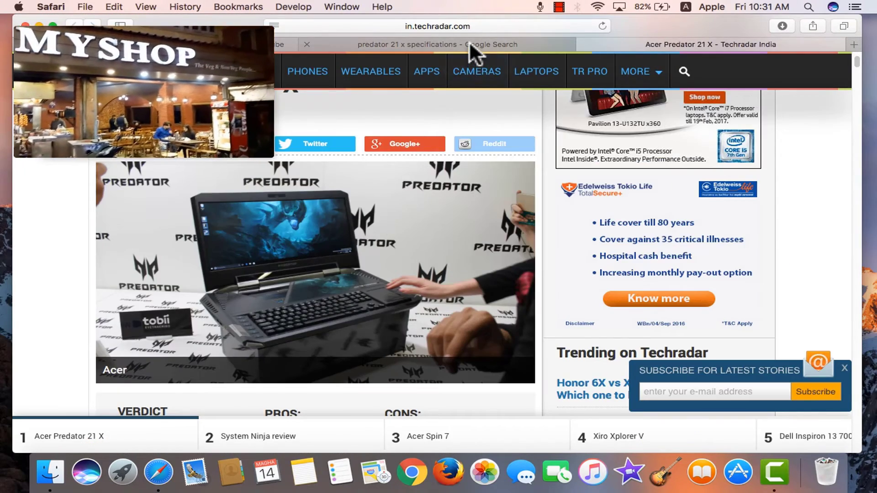
{"action": "left_click", "coordinate": [470, 40]}
{"action": "left_click", "coordinate": [670, 39]}
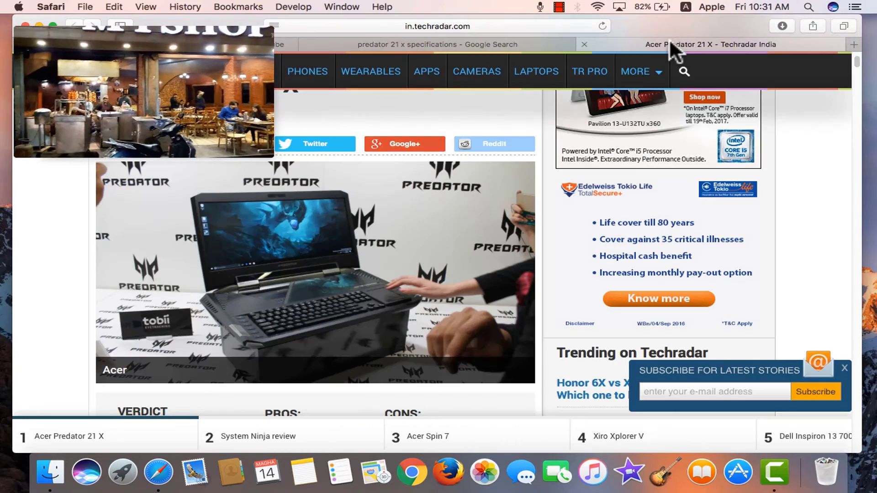
{"action": "mouse_move", "coordinate": [127, 62]}
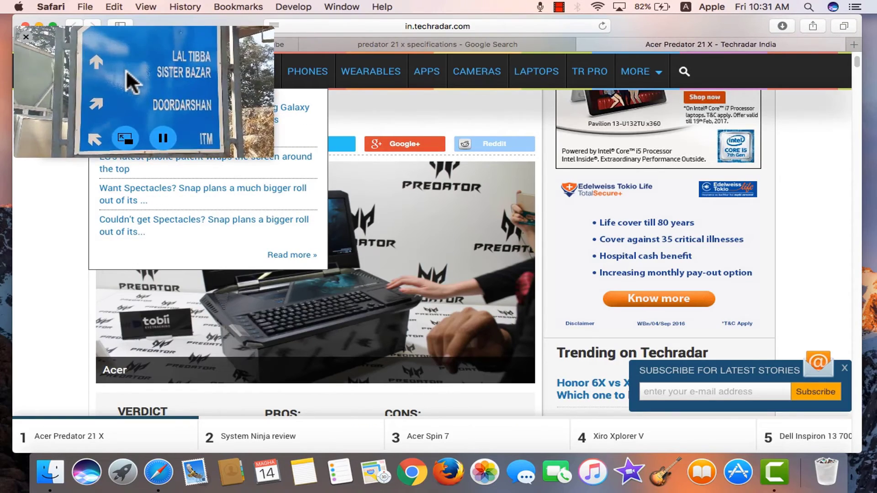
{"action": "left_click_drag", "start_coordinate": [125, 70], "coordinate": [725, 228]}
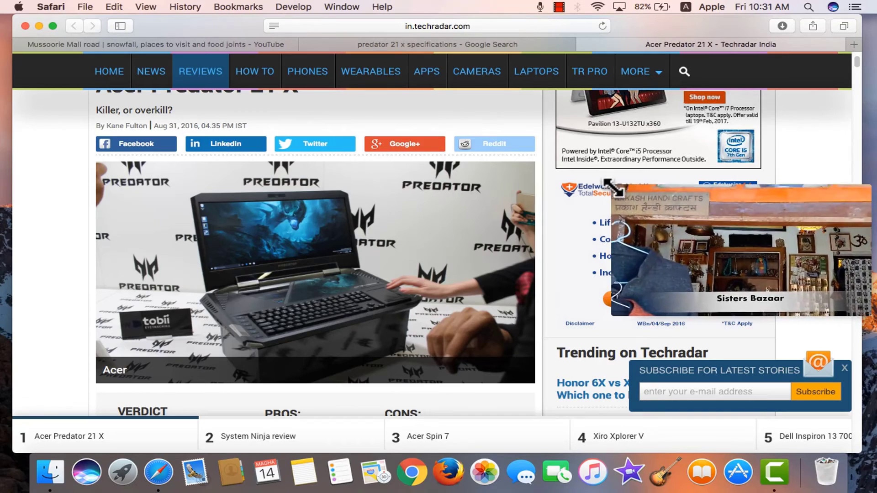
{"action": "left_click_drag", "start_coordinate": [613, 186], "coordinate": [721, 227]}
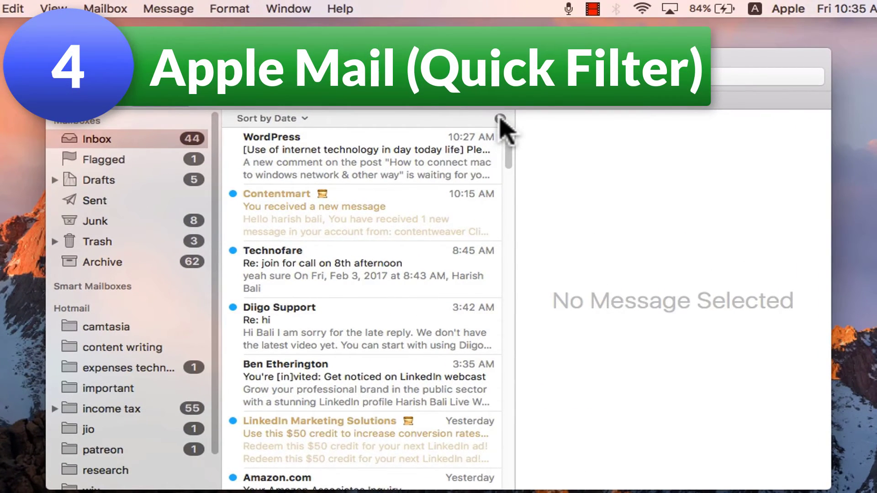
Switch the inbox filter from Unread to CC: Me only
{"action": "left_click", "coordinate": [501, 118]}
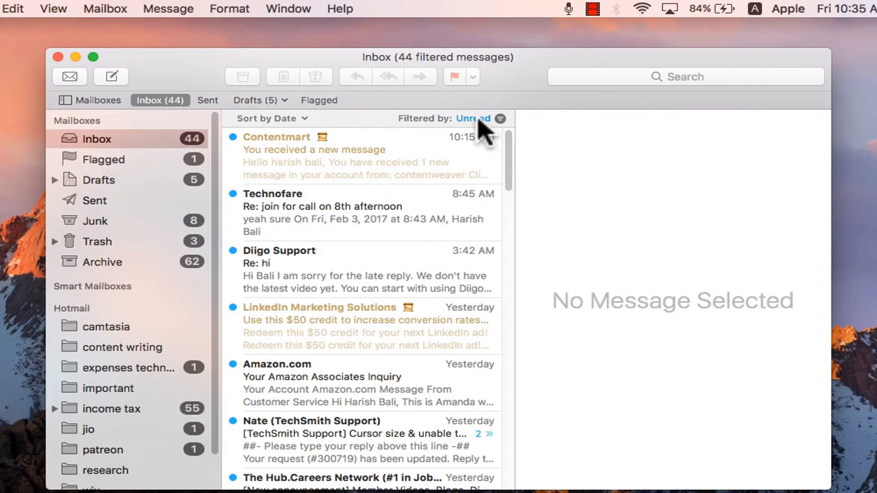
{"action": "left_click", "coordinate": [481, 119]}
{"action": "left_click", "coordinate": [425, 165]}
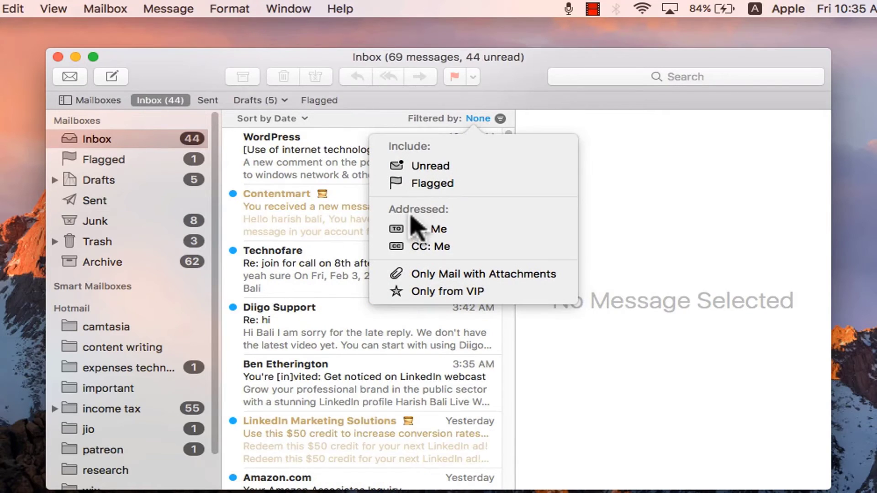
{"action": "left_click", "coordinate": [430, 246]}
{"action": "left_click", "coordinate": [345, 231]}
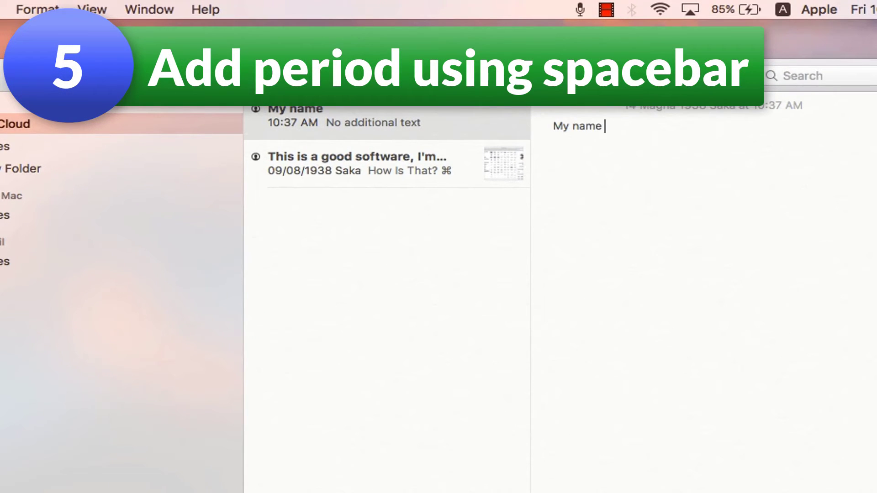
Type the user's name in the note, verify Add period with double-space, then minimize System Preferences
{"action": "type", "text": "is harish bali."}
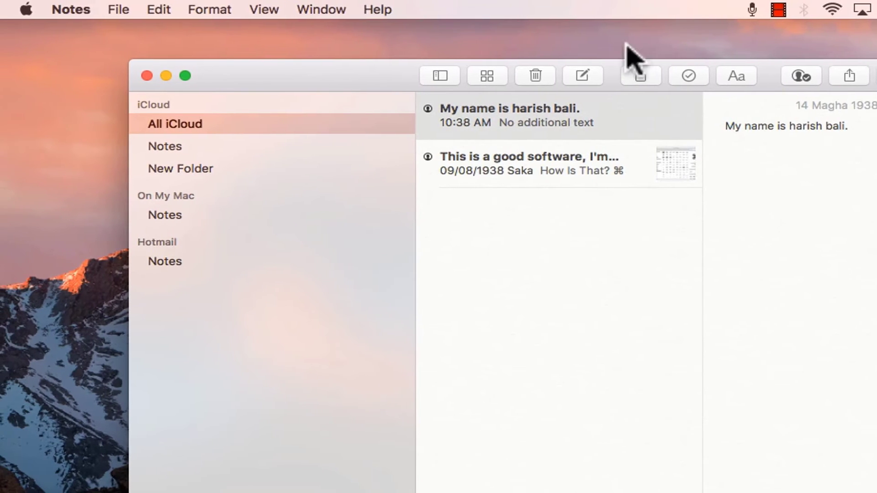
{"action": "left_click", "coordinate": [23, 10]}
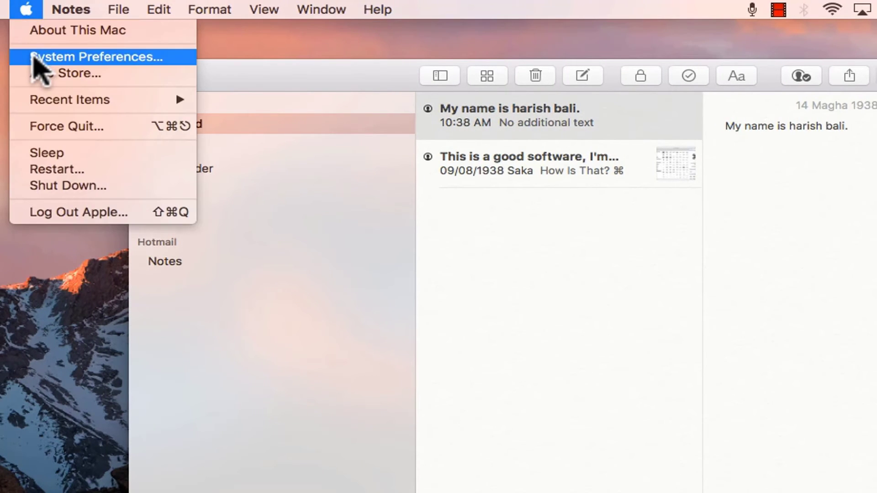
{"action": "left_click", "coordinate": [40, 55]}
{"action": "left_click", "coordinate": [452, 177]}
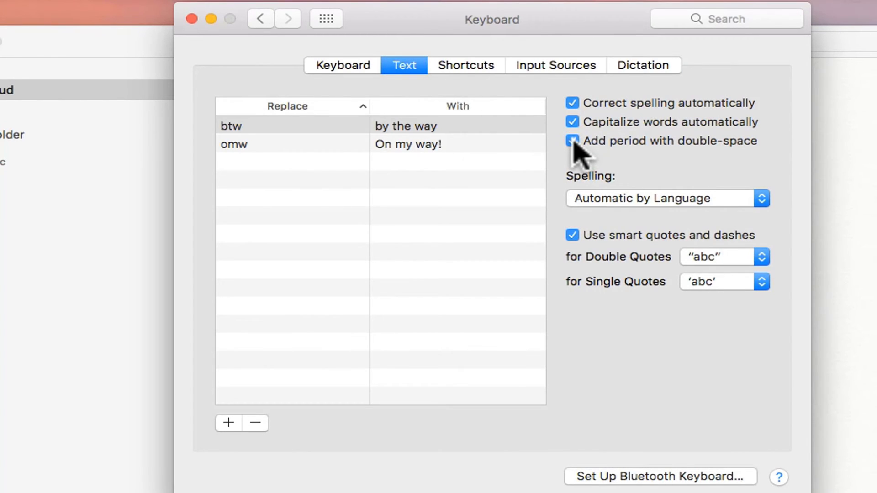
{"action": "left_click", "coordinate": [259, 19]}
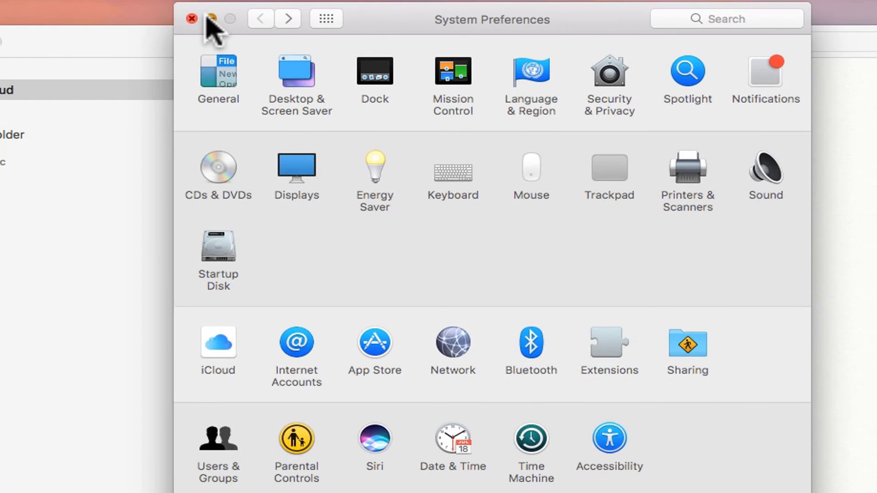
{"action": "left_click", "coordinate": [210, 18]}
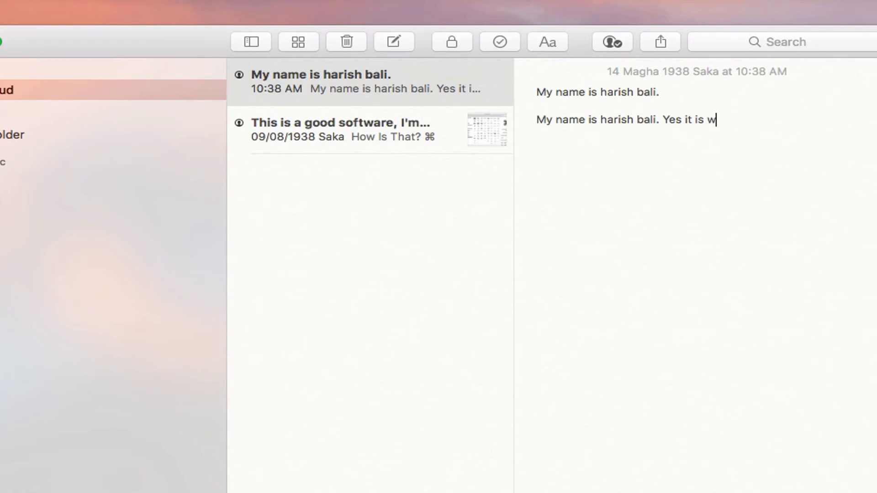
End the note with 'Yes it is working.', then write a new Mail message: 'hey are are you coming'
{"action": "type", "text": "ng."}
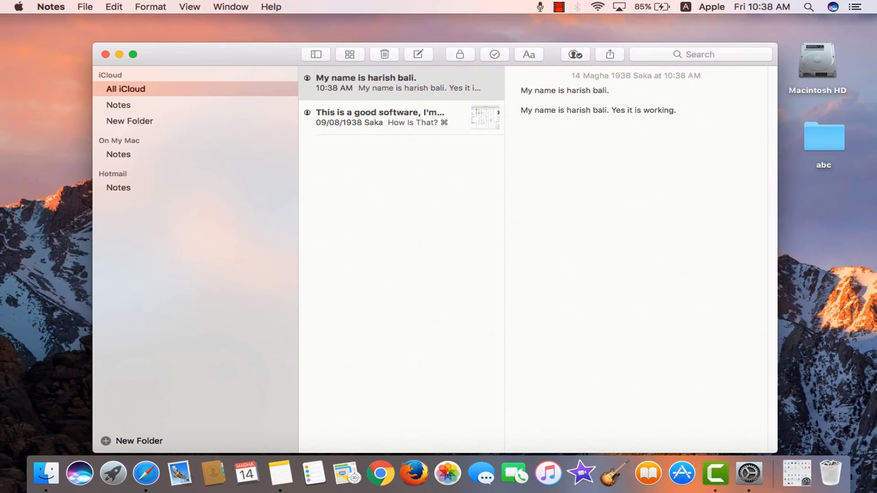
{"action": "left_click", "coordinate": [185, 475]}
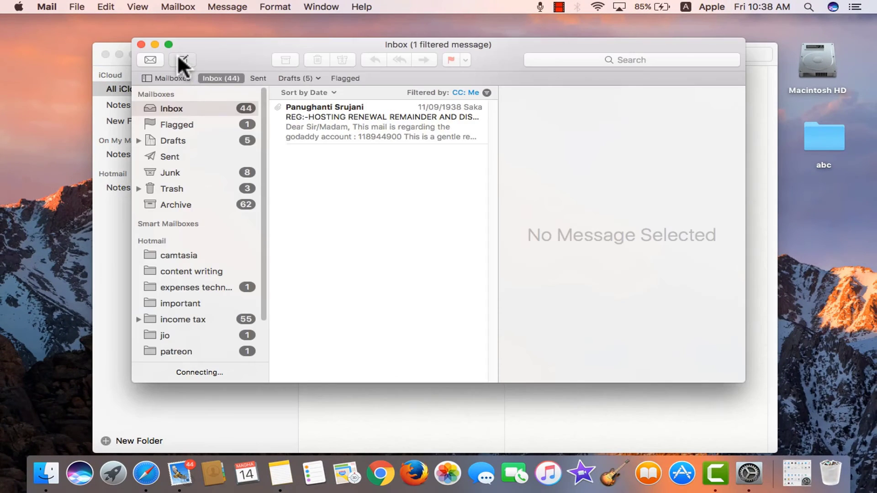
{"action": "left_click", "coordinate": [177, 54]}
{"action": "left_click", "coordinate": [154, 112]}
{"action": "type", "text": "hey are are you com"}
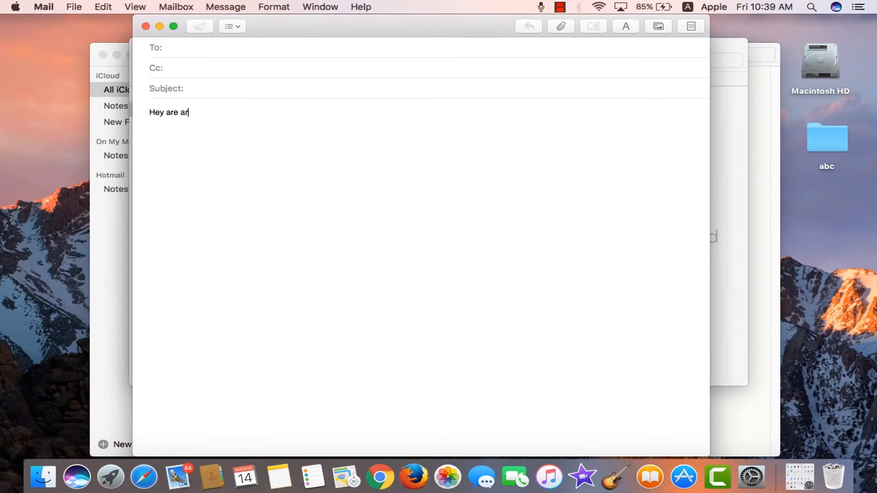
{"action": "type", "text": "ing"}
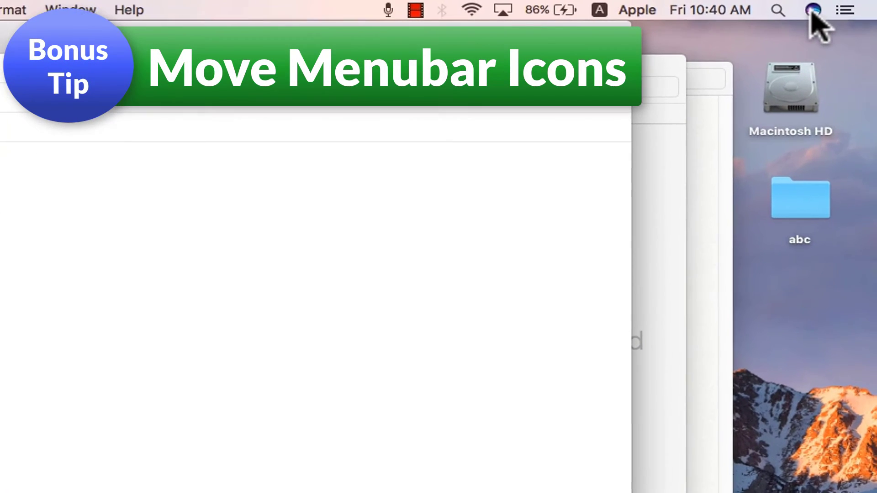
Move the Siri menu bar icon left so it sits next to AirPlay
{"action": "mouse_move", "coordinate": [812, 10]}
{"action": "left_mouse_down"}
{"action": "mouse_move", "coordinate": [519, 15]}
{"action": "mouse_move", "coordinate": [799, 10]}
{"action": "left_mouse_up"}
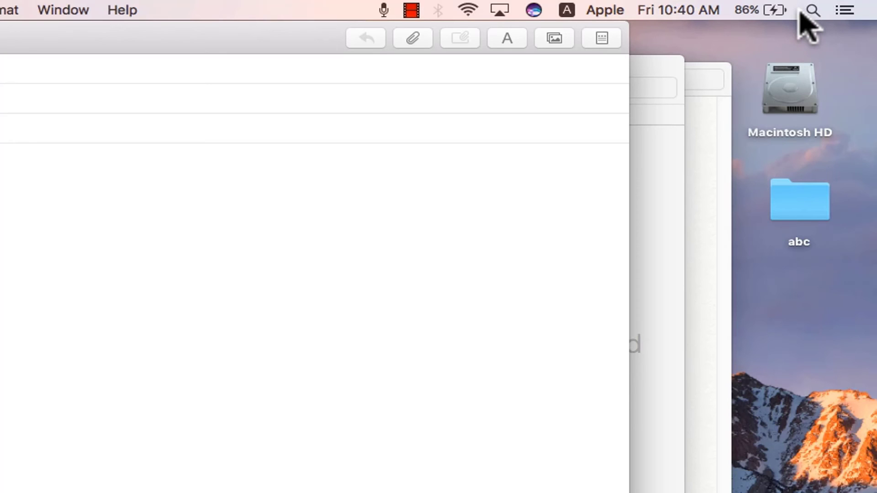